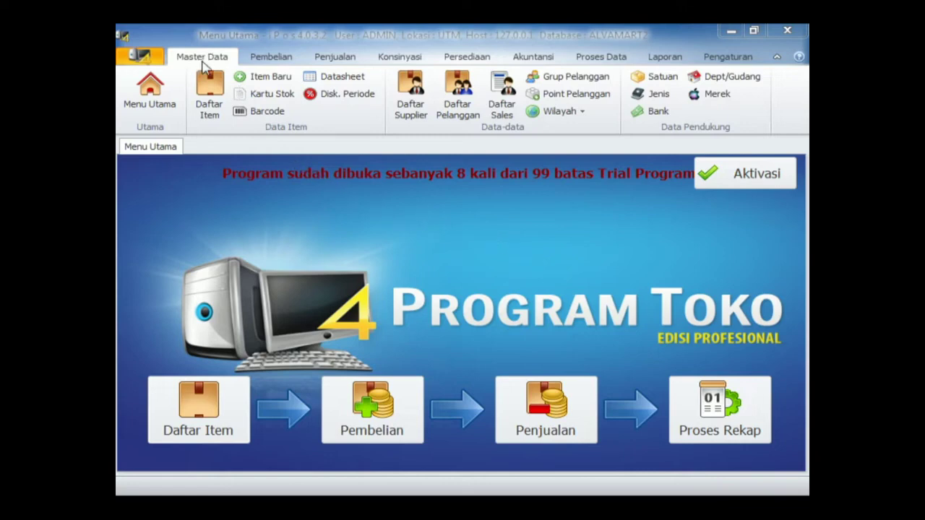
# Open the item list (Daftar Item) from the master data
pyautogui.click(205, 67)
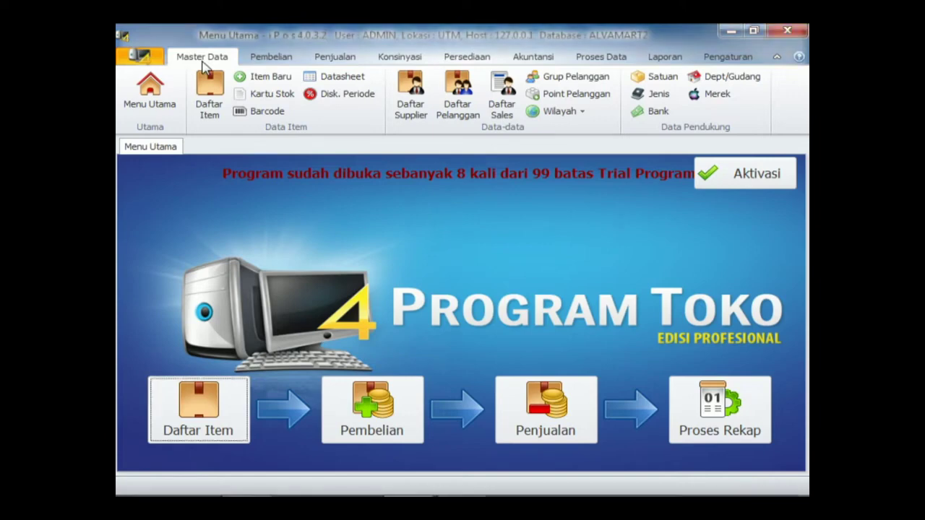
pyautogui.click(211, 99)
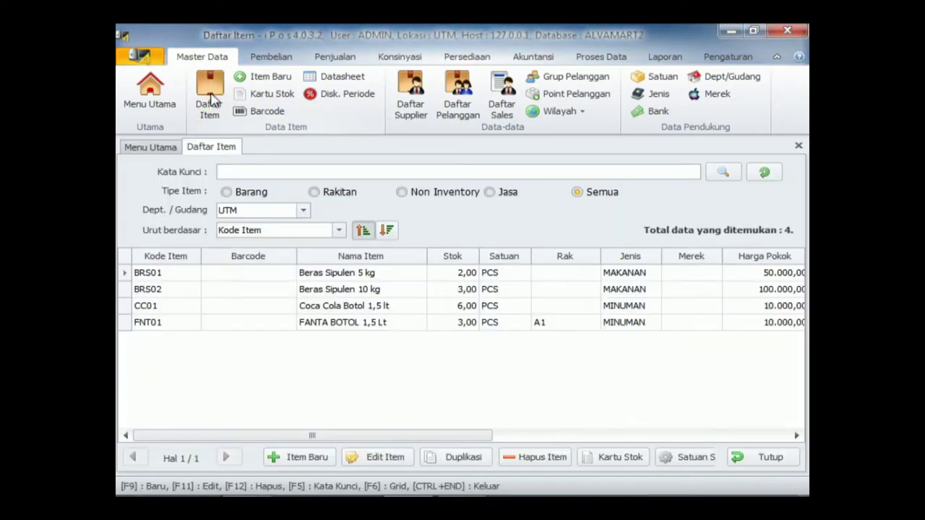
pyautogui.click(362, 355)
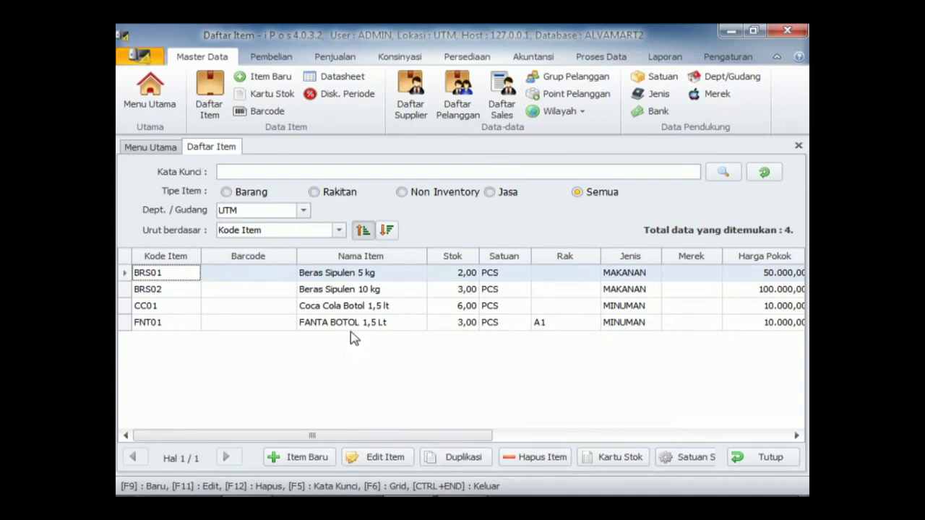
# Create a new Barang (INV) item with code MI01, name Indomie Goreng and category MAKANAN
pyautogui.click(264, 77)
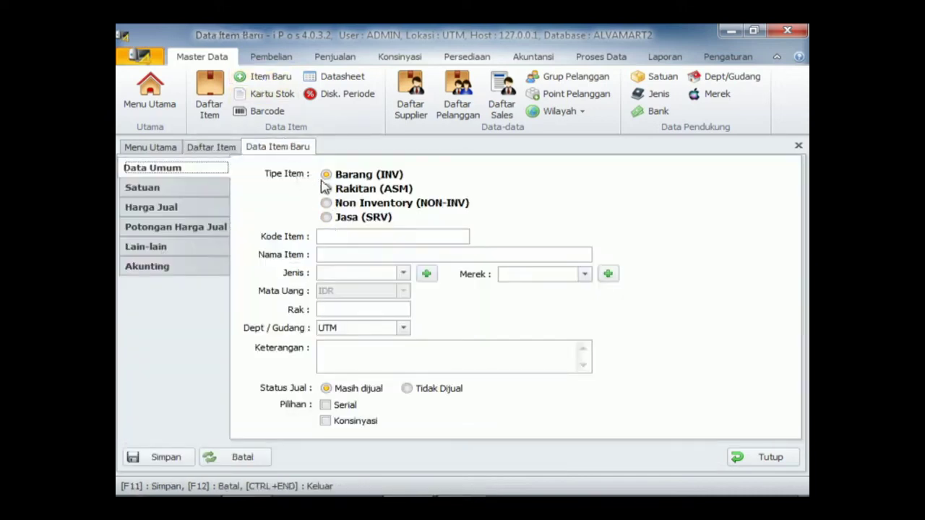
pyautogui.click(328, 179)
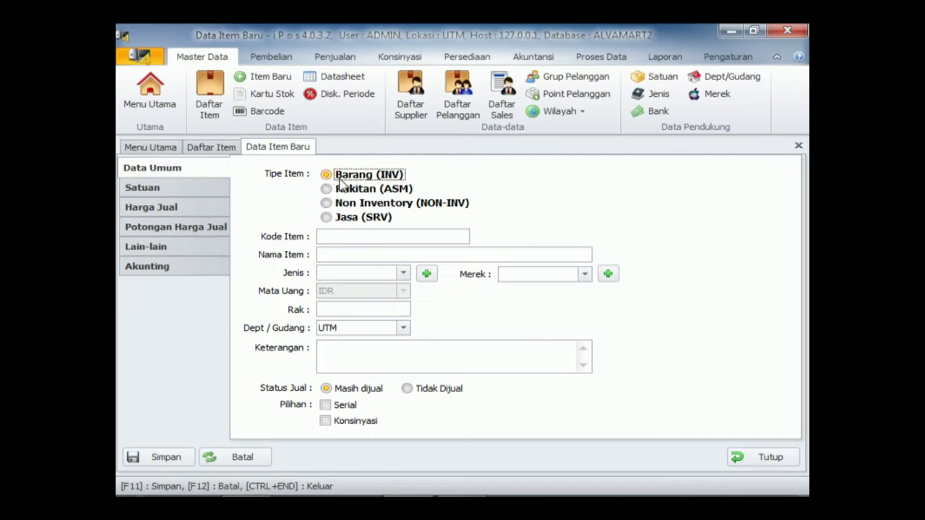
pyautogui.click(332, 237)
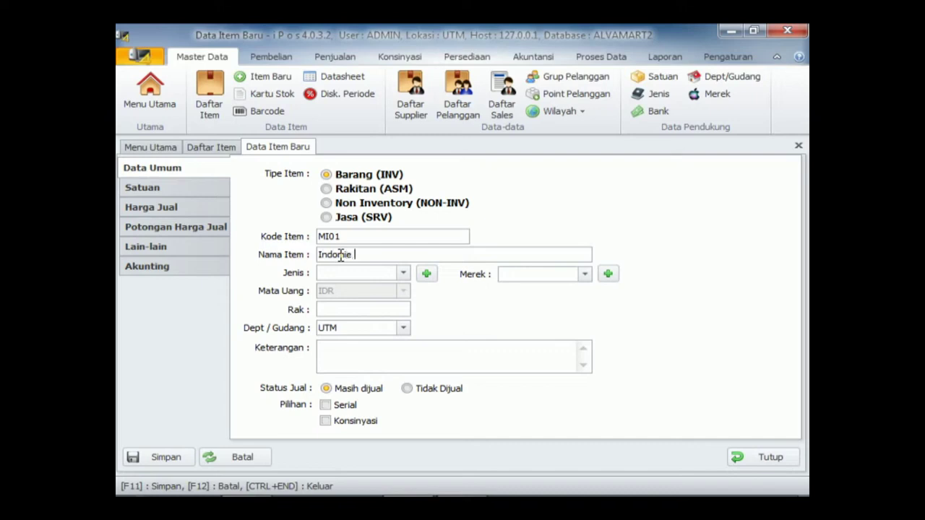
pyautogui.click(341, 257)
pyautogui.write('Indomie Goreng')
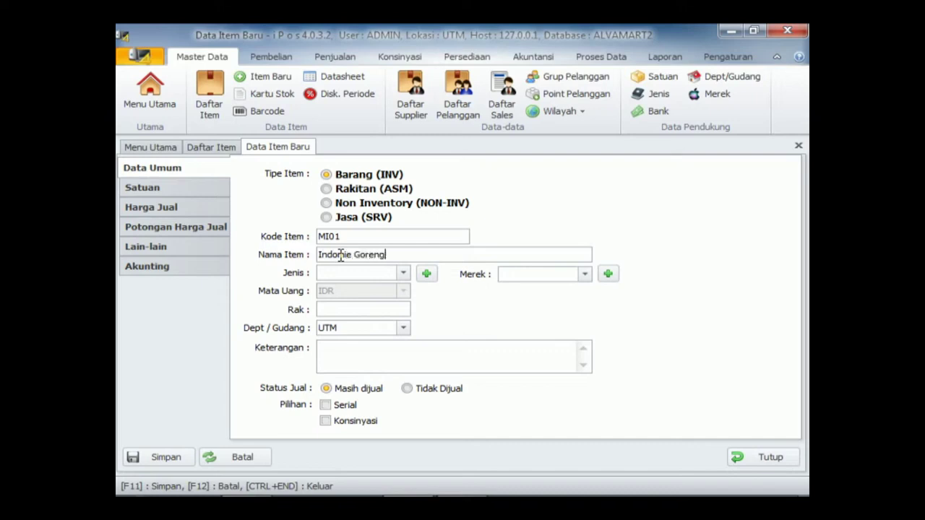
pyautogui.click(404, 275)
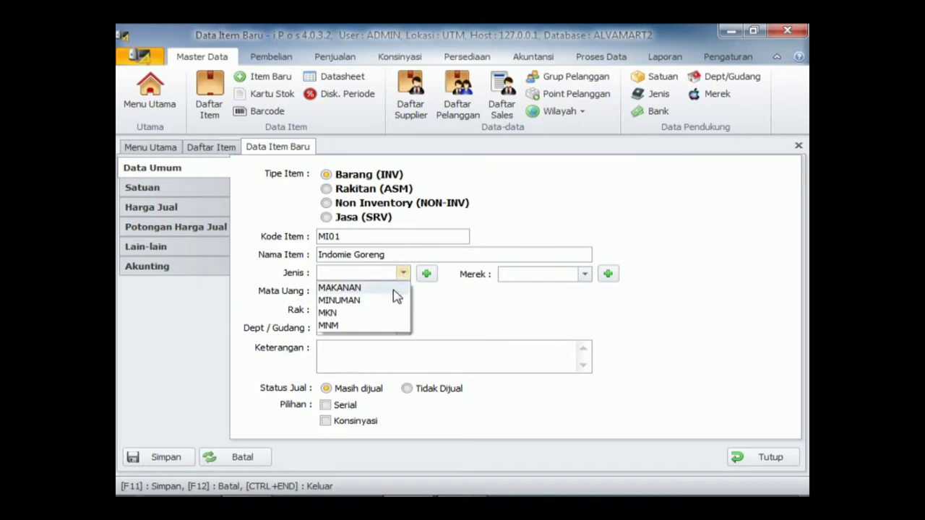
pyautogui.click(392, 289)
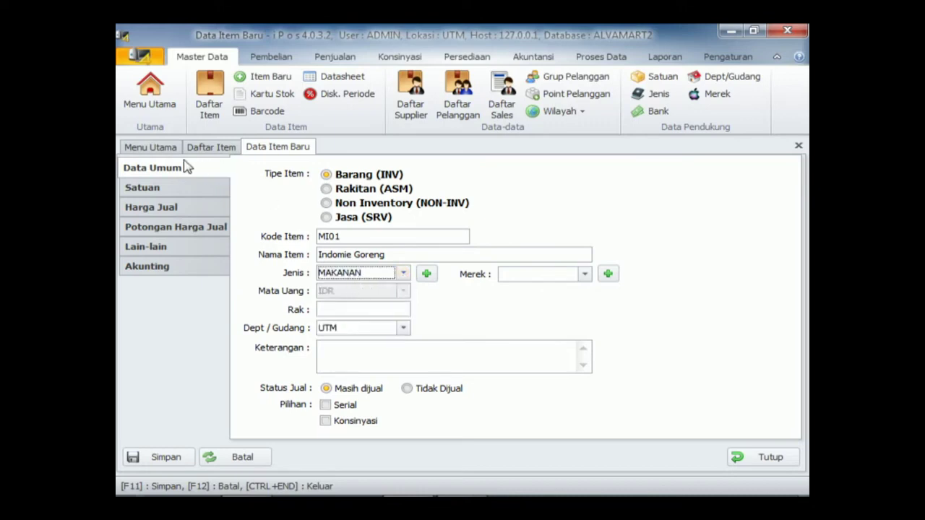
# Set the item's base unit to PCS and its cost price (Harga Pokok) to 1.000
pyautogui.click(148, 189)
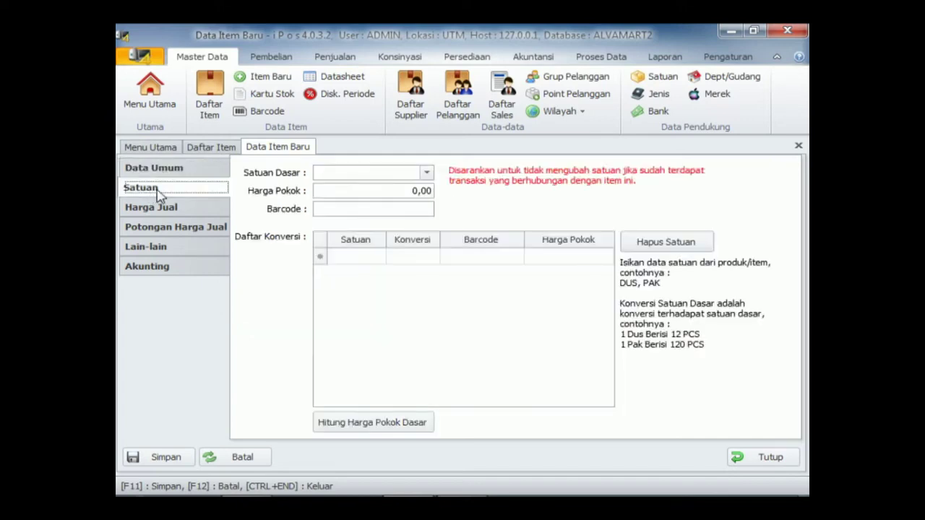
pyautogui.click(426, 174)
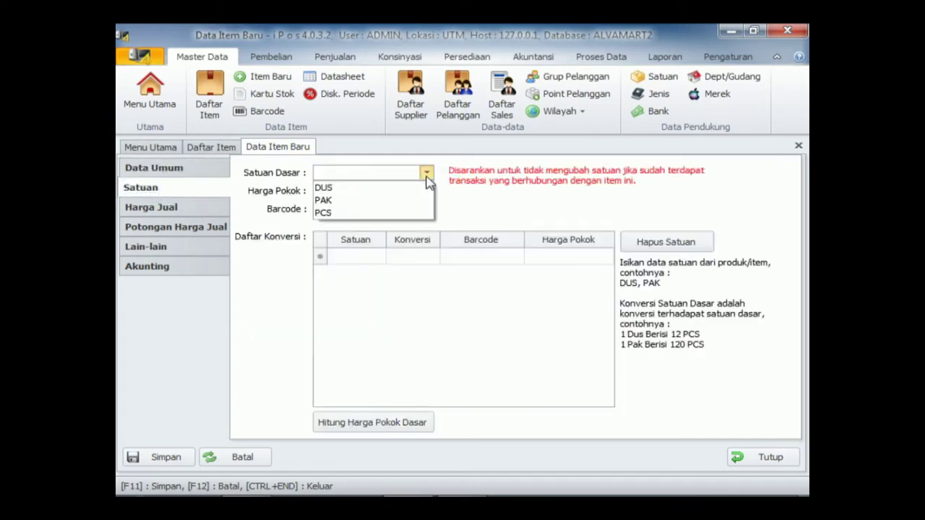
pyautogui.click(399, 214)
pyautogui.moveTo(412, 191); pyautogui.dragTo(450, 191)
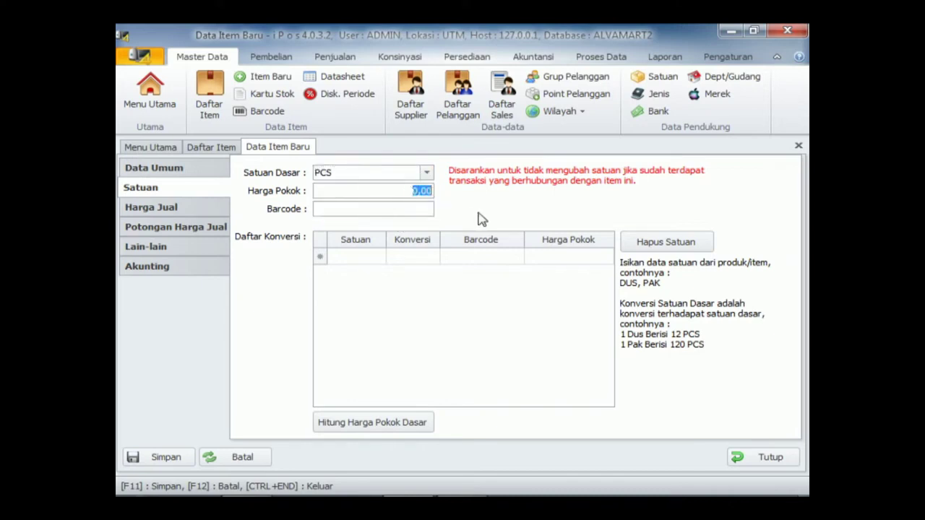
pyautogui.write('1.000')
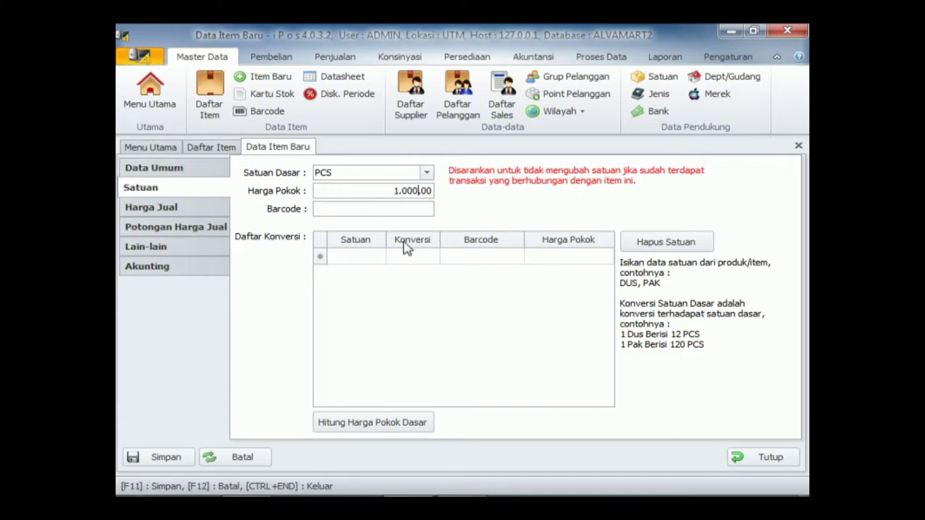
# Add a DUS unit conversion of 40 with a cost price of 40.000
pyautogui.click(378, 258)
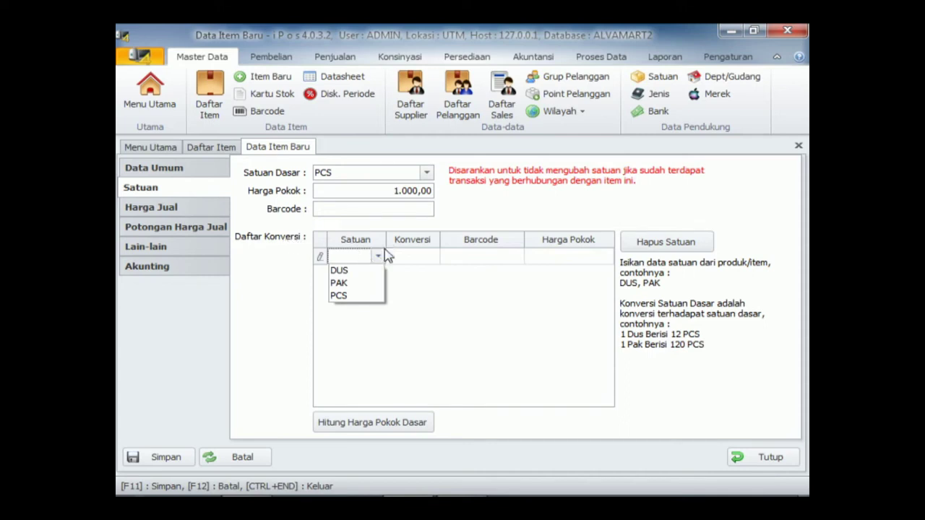
pyautogui.click(374, 271)
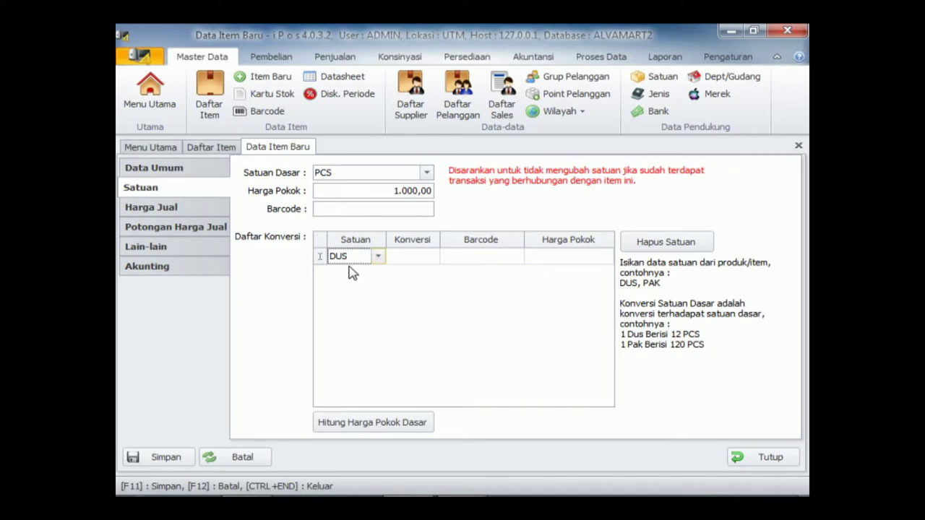
pyautogui.click(423, 254)
pyautogui.write('40')
pyautogui.click(509, 260)
pyautogui.click(563, 257)
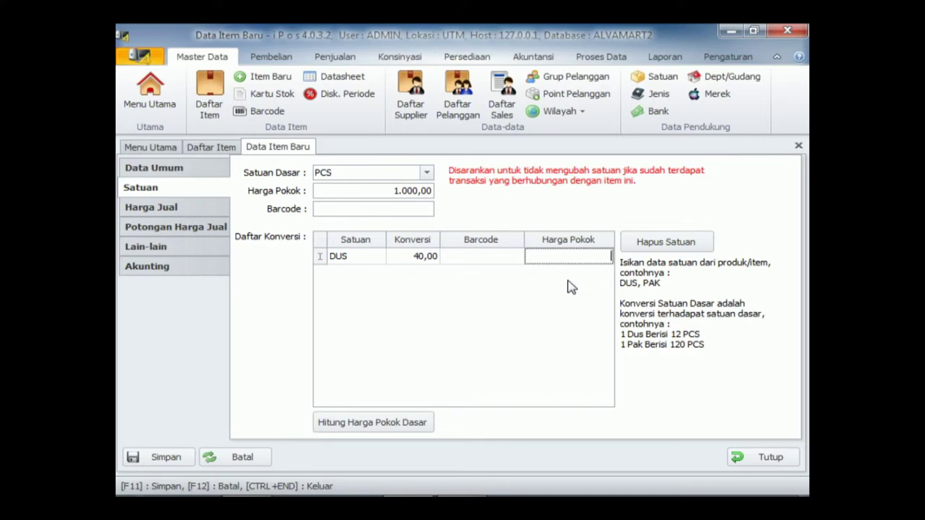
pyautogui.write('4000')
# Base the selling price on the unit (Bedasarkan Satuan) and set the PCS price to 1.500
pyautogui.click(176, 211)
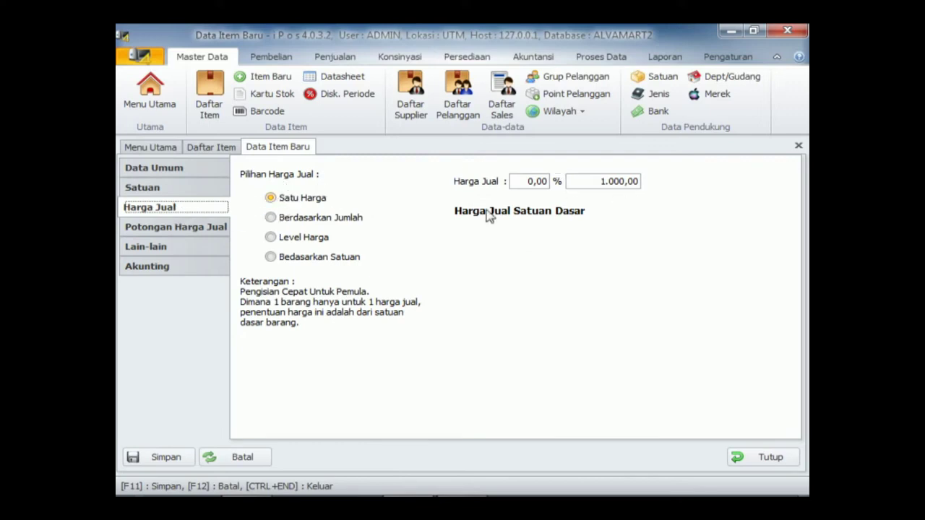
pyautogui.click(271, 257)
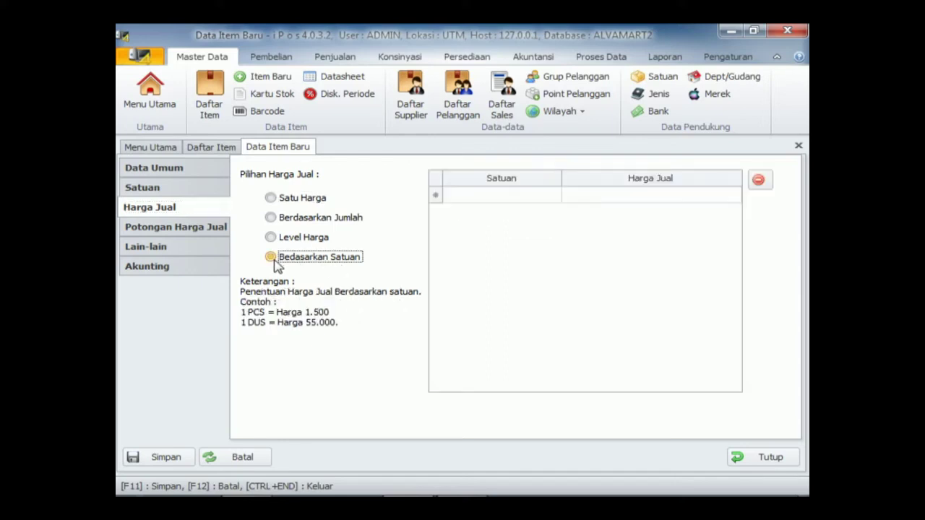
pyautogui.click(506, 195)
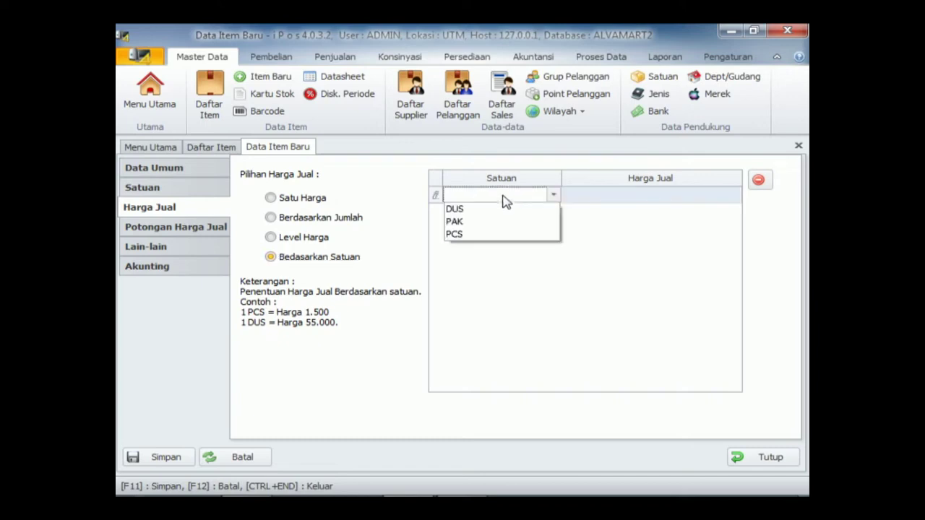
pyautogui.click(506, 236)
pyautogui.click(640, 194)
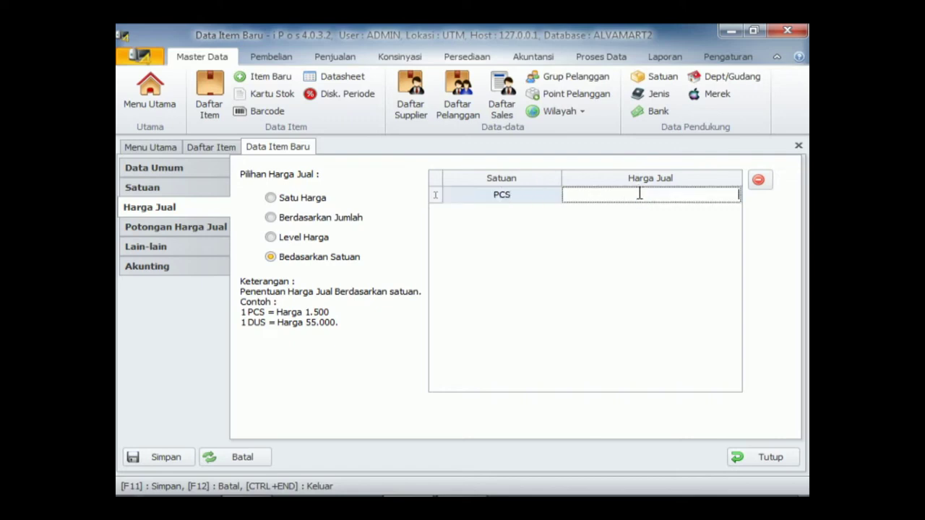
pyautogui.write('100')
pyautogui.press('Return')
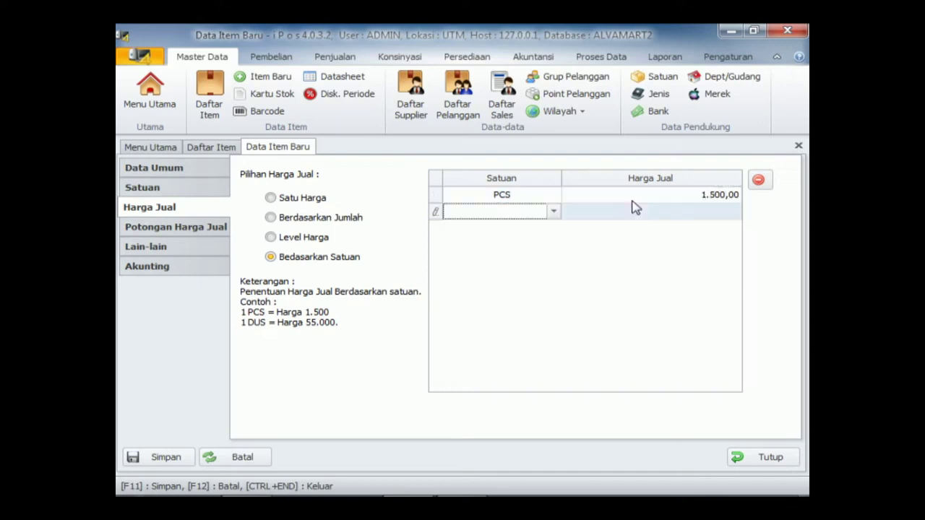
# Add a DUS selling price of 55.000 and save the new item
pyautogui.click(554, 212)
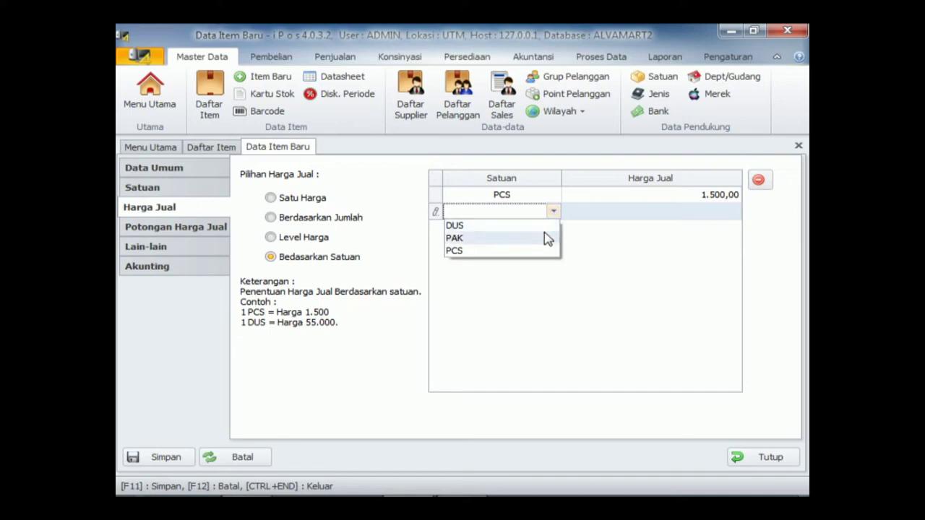
pyautogui.click(546, 226)
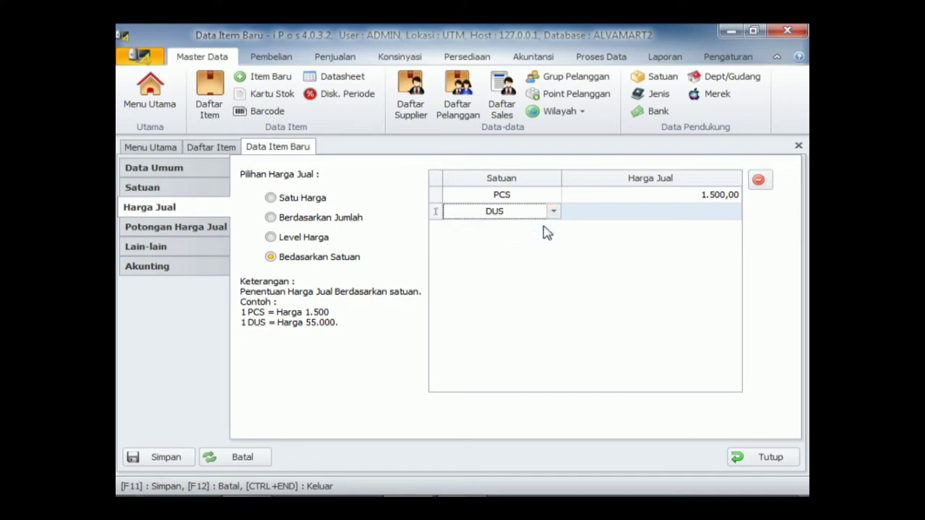
pyautogui.click(662, 215)
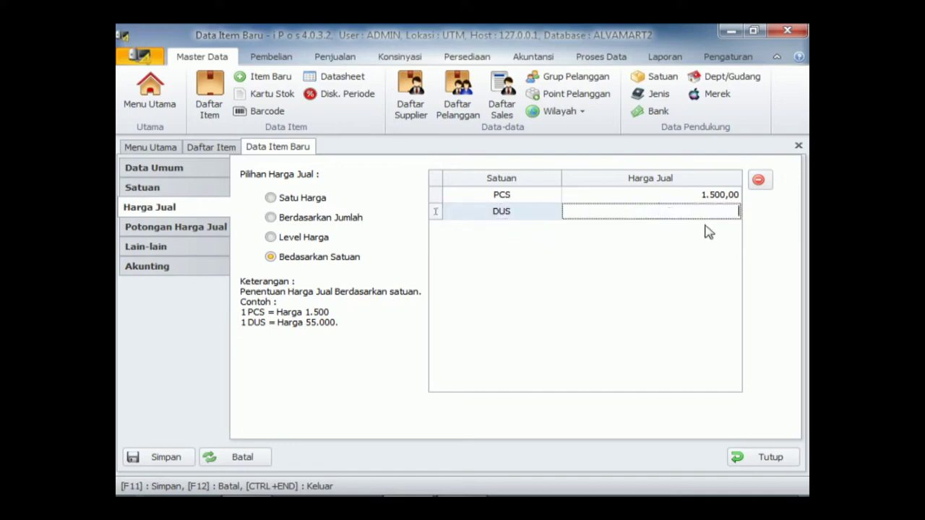
pyautogui.write('55.000,00')
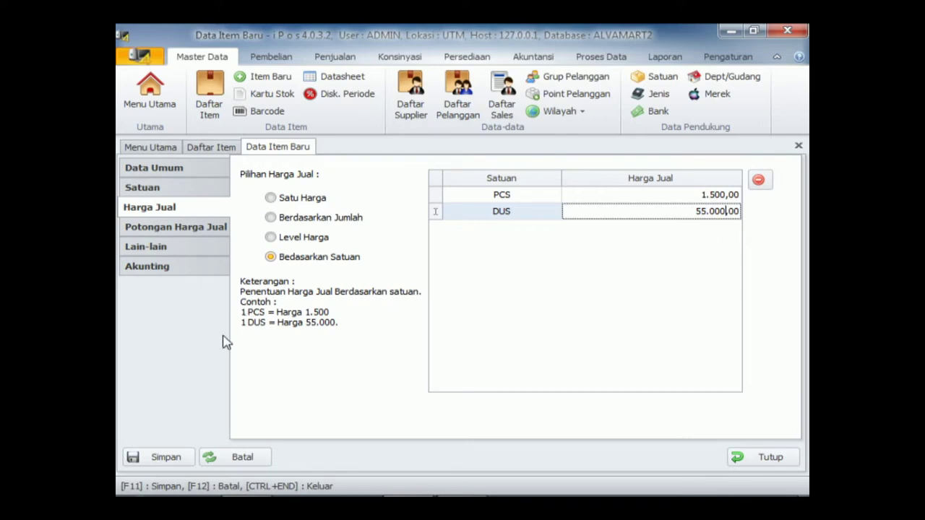
pyautogui.click(166, 458)
pyautogui.click(436, 345)
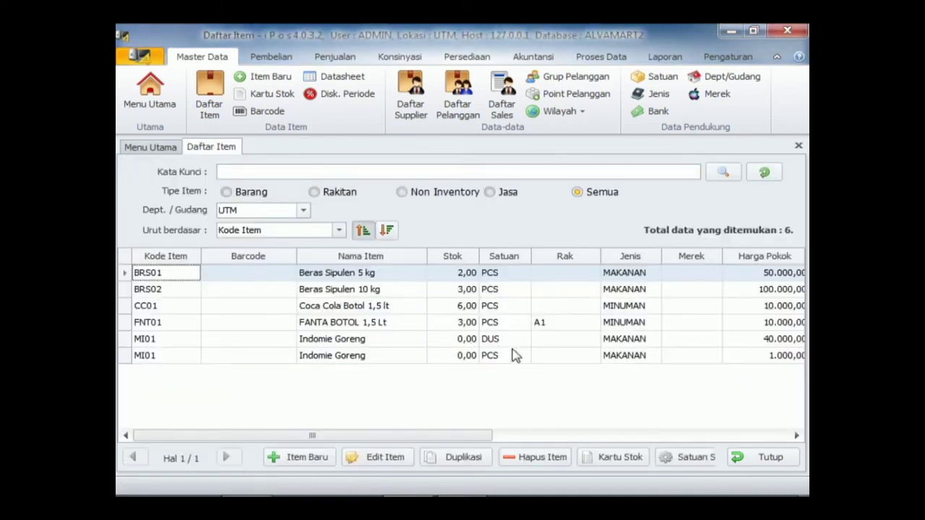
# Examine the DUS and PCS entries for Indomie Goreng in the item list
pyautogui.click(451, 340)
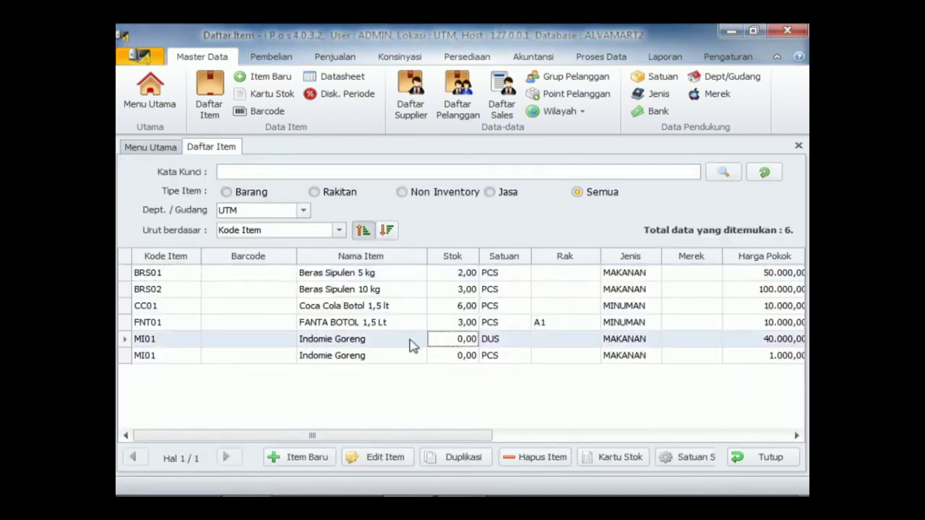
pyautogui.click(353, 357)
pyautogui.click(348, 341)
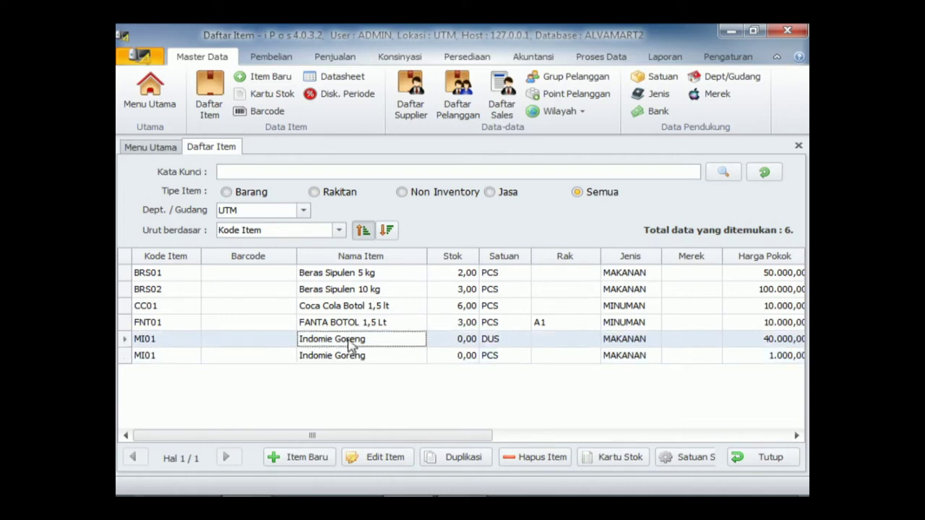
pyautogui.click(353, 357)
pyautogui.click(351, 341)
pyautogui.click(369, 357)
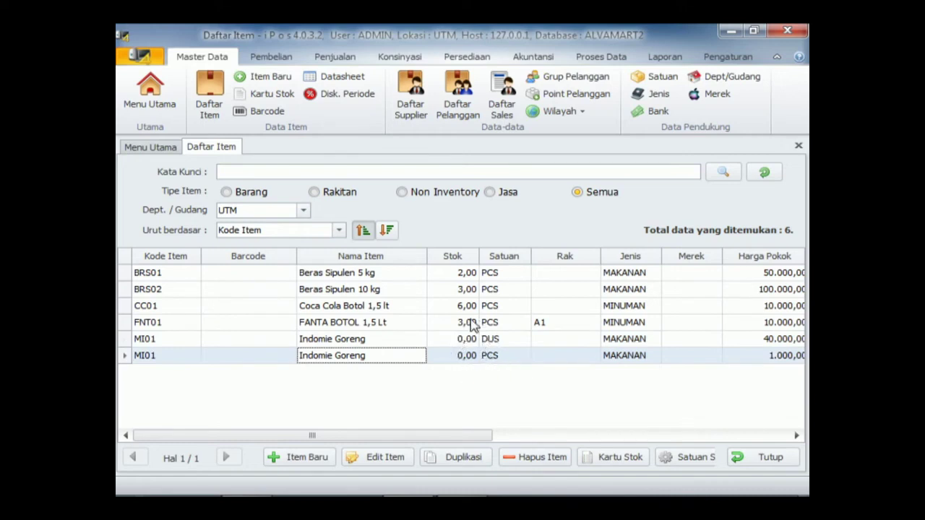
pyautogui.click(385, 341)
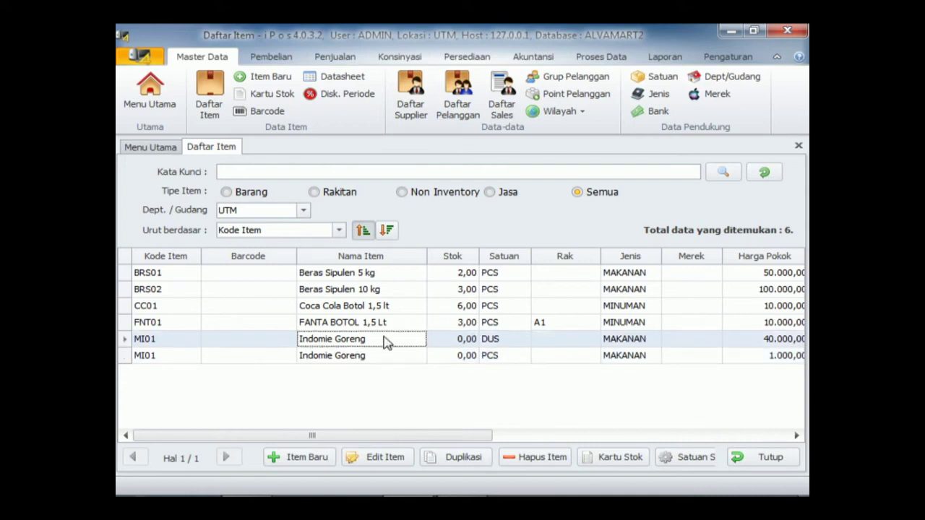
# Open the items' opening balance (Saldo Awal Item), search for "mi" and add the PCS entry of Indomie Goreng
pyautogui.click(469, 57)
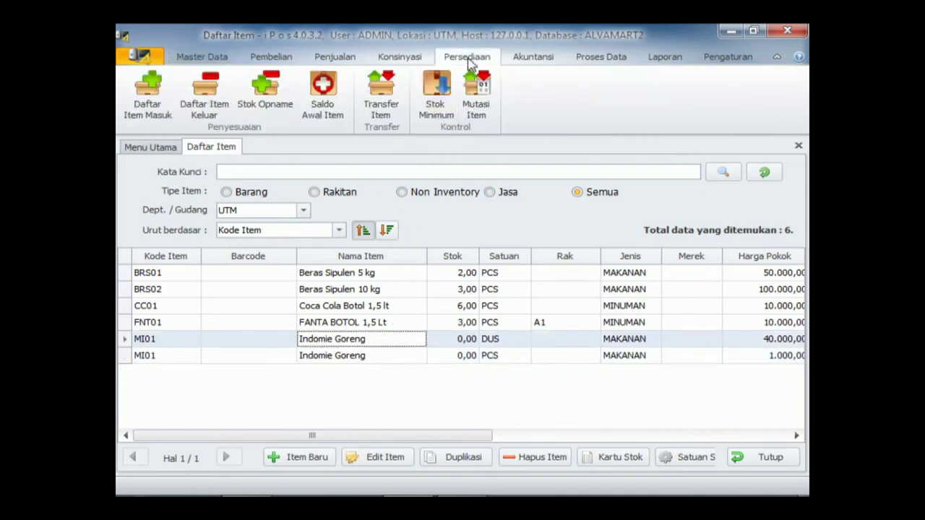
pyautogui.click(323, 87)
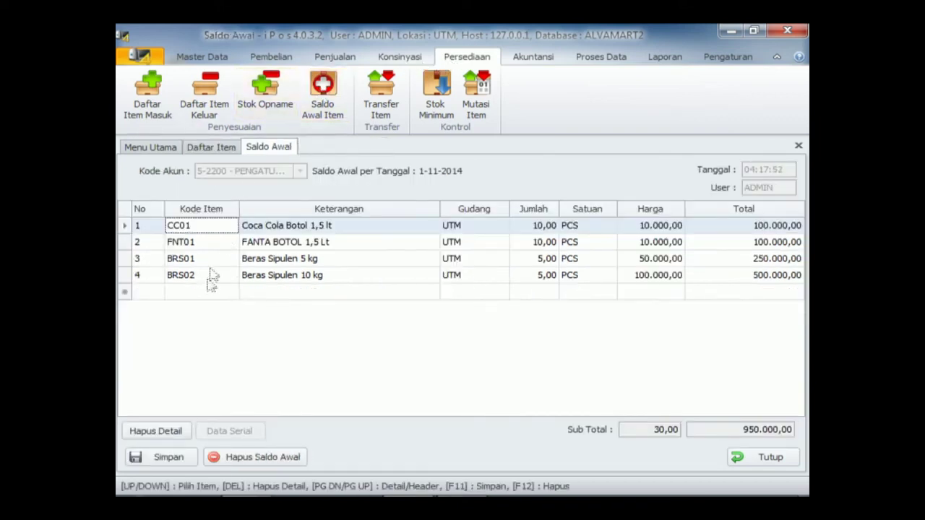
pyautogui.click(204, 295)
pyautogui.write('mi')
pyautogui.press('Return')
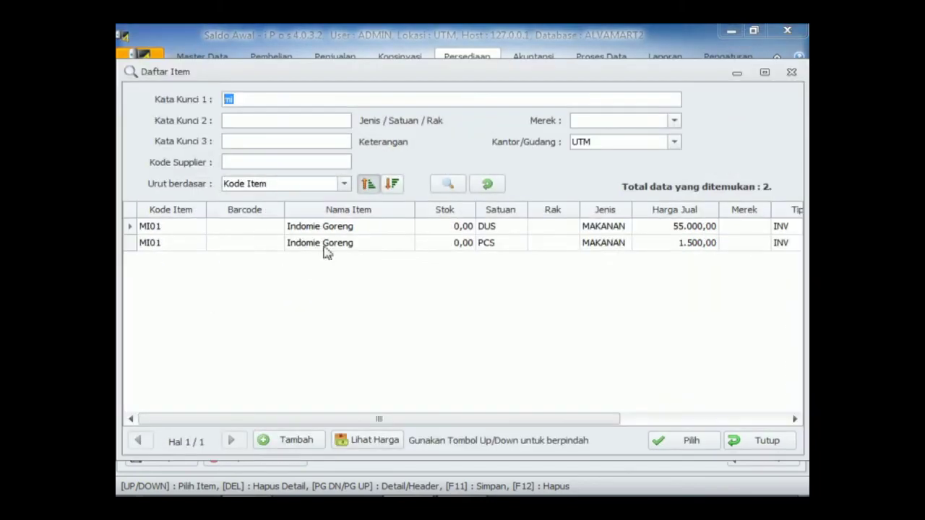
pyautogui.click(299, 246)
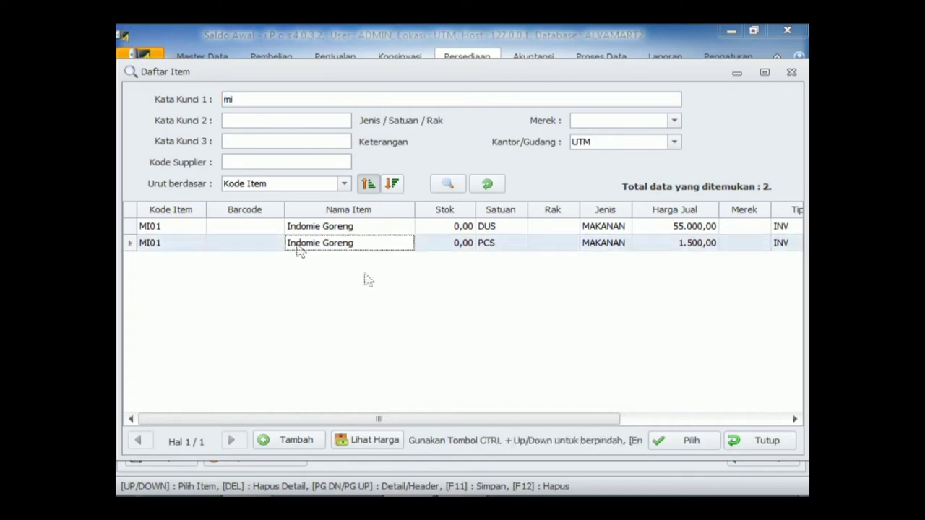
pyautogui.click(680, 442)
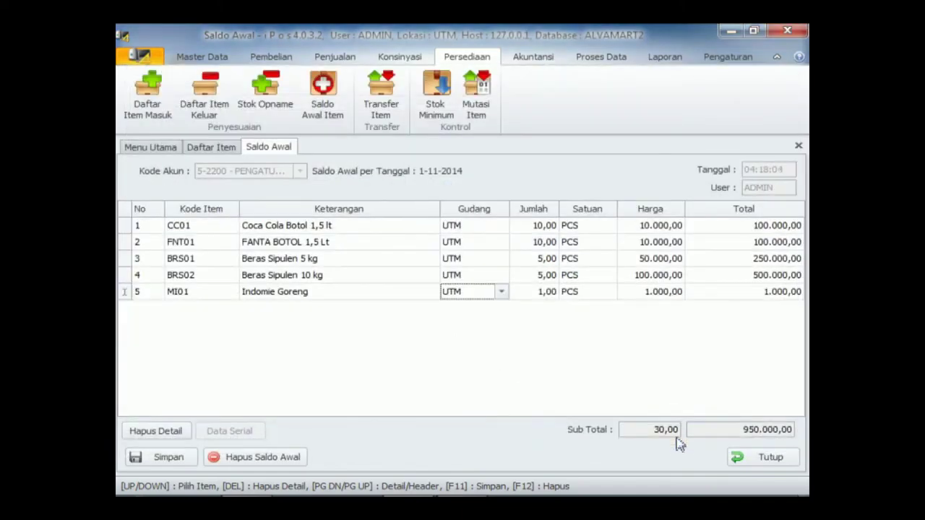
# Set the opening quantity (Jumlah) of the Indomie Goreng PCS row to 40
pyautogui.click(538, 291)
pyautogui.click(539, 291)
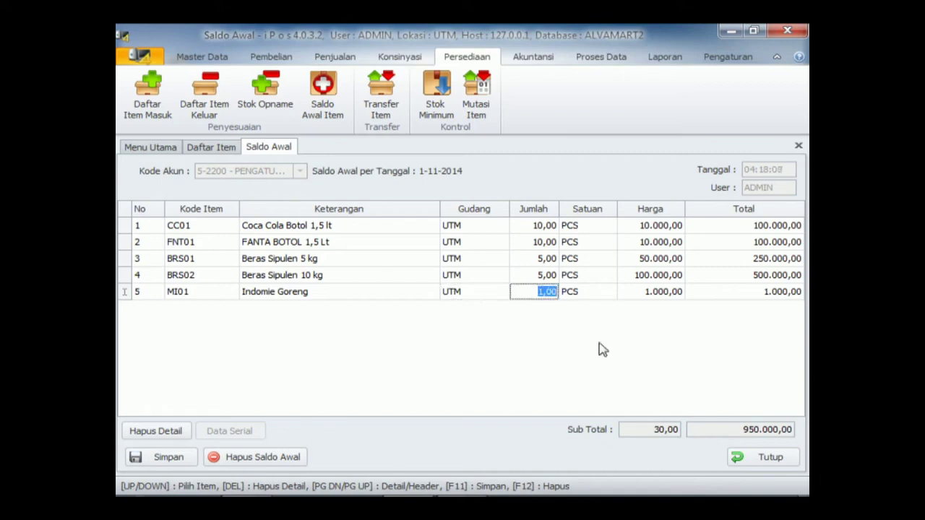
pyautogui.write('40')
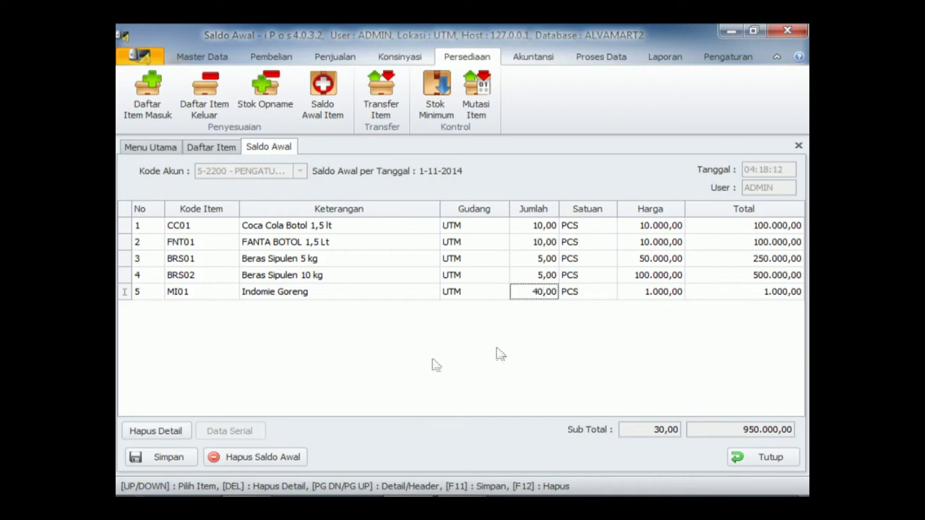
pyautogui.press('Return')
pyautogui.press('Down')
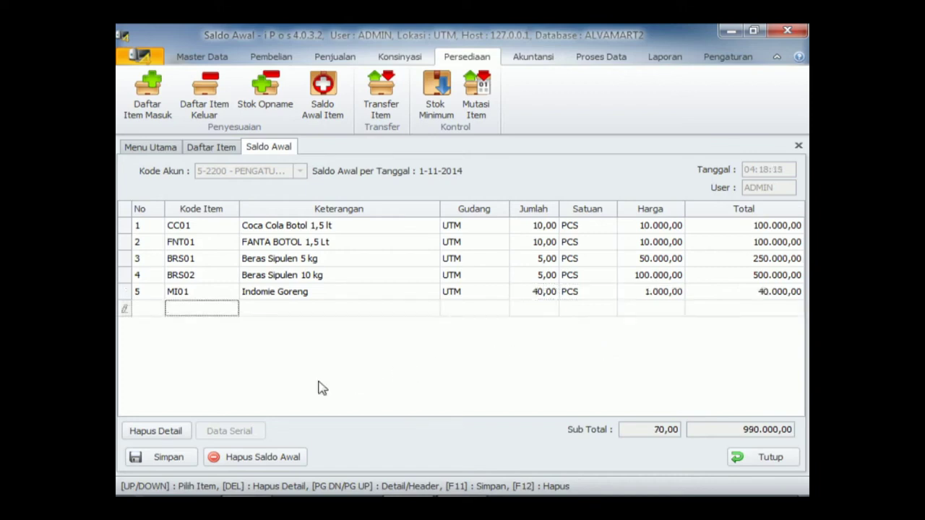
# Save the items' opening balance and close it to return to the item list
pyautogui.click(175, 459)
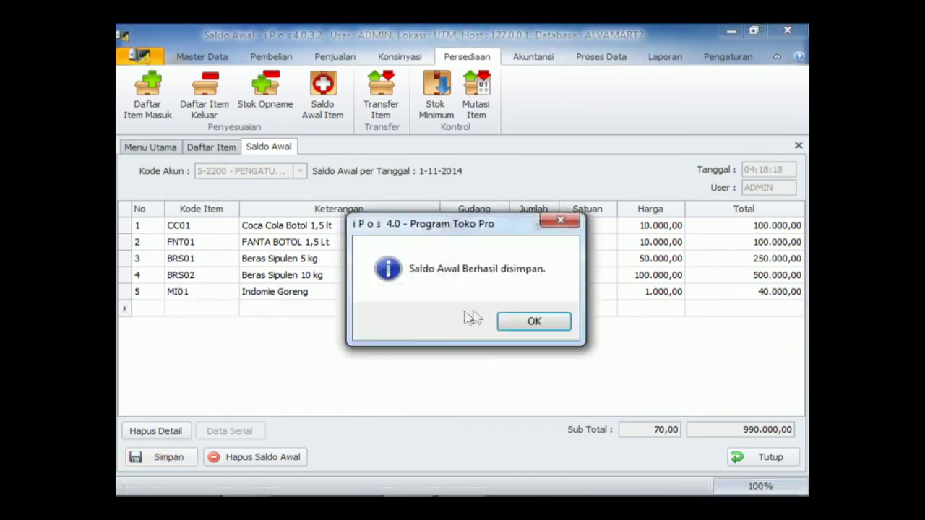
pyautogui.click(532, 325)
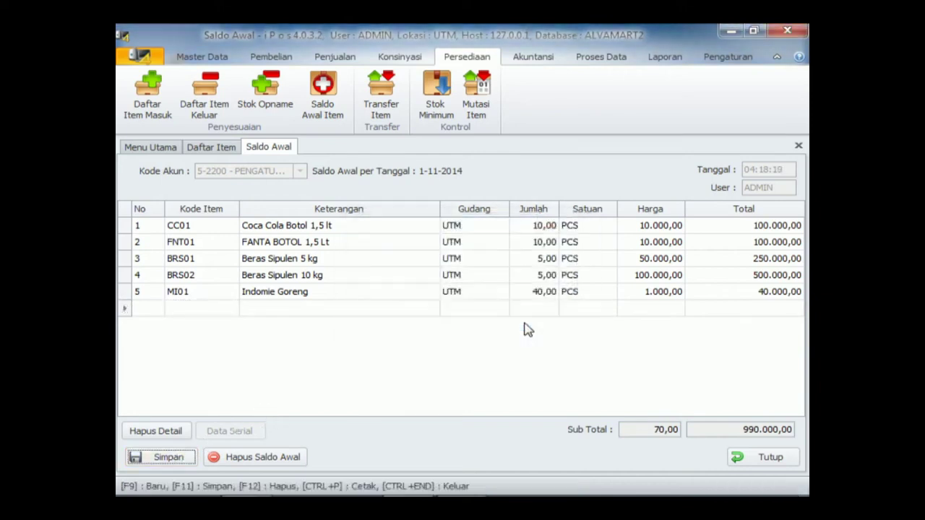
pyautogui.click(754, 458)
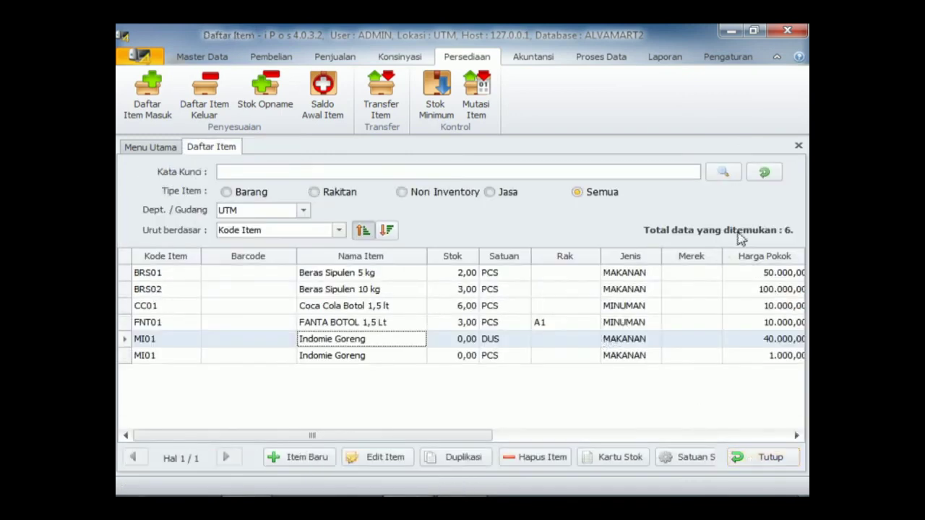
# Refresh the item list and examine the stock, cost and selling prices of the DUS and PCS entries of Indomie Goreng
pyautogui.click(767, 174)
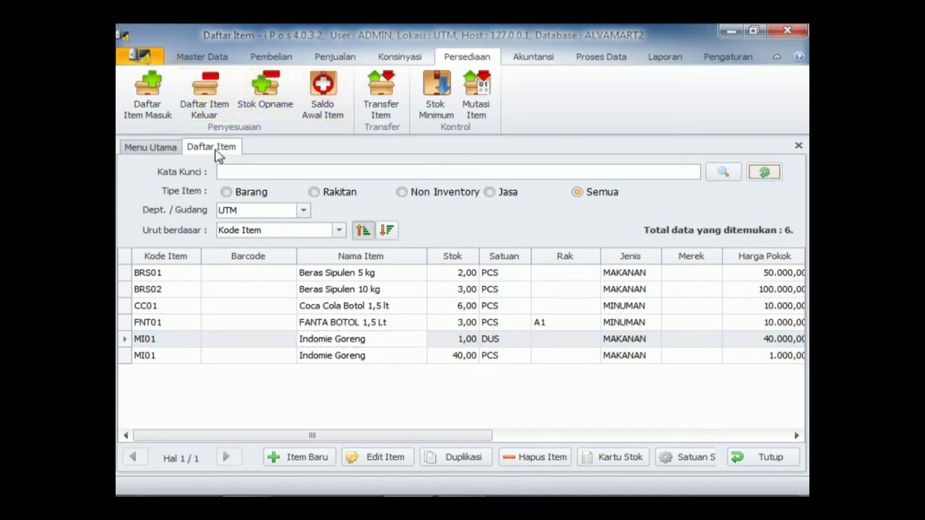
pyautogui.click(203, 56)
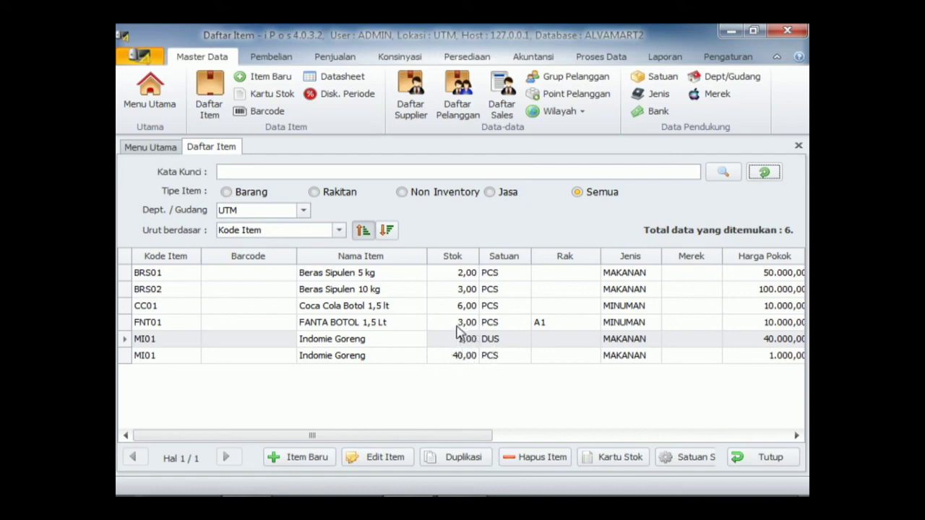
pyautogui.moveTo(422, 436); pyautogui.dragTo(605, 436)
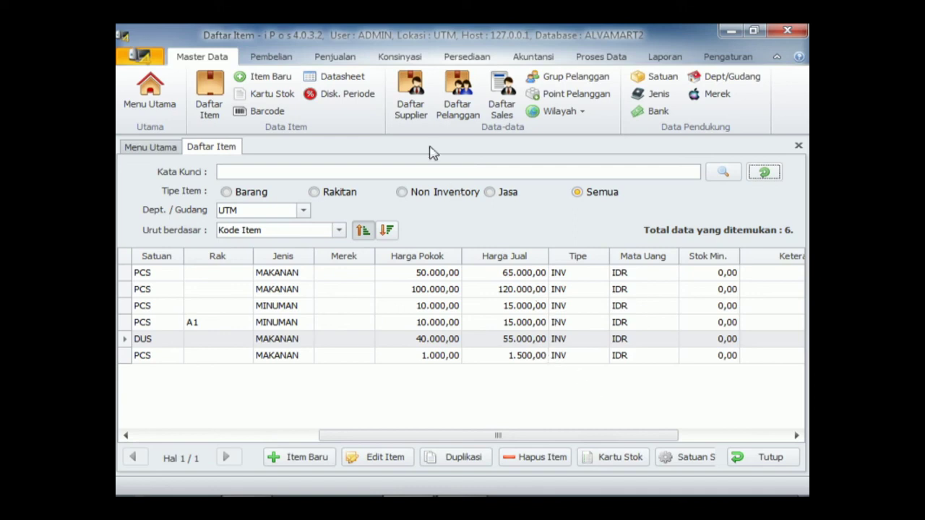
# Open the list of cashier sales (Penjualan Kasir)
pyautogui.click(337, 57)
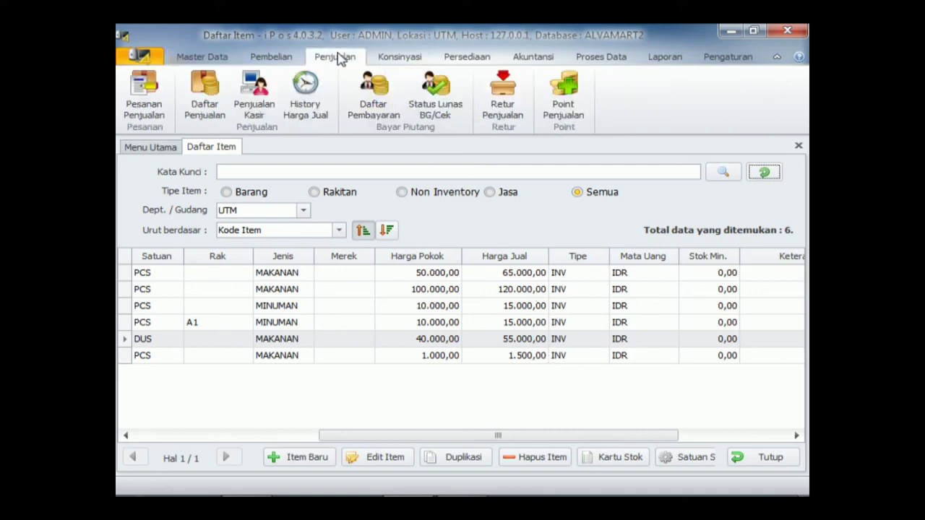
pyautogui.click(249, 94)
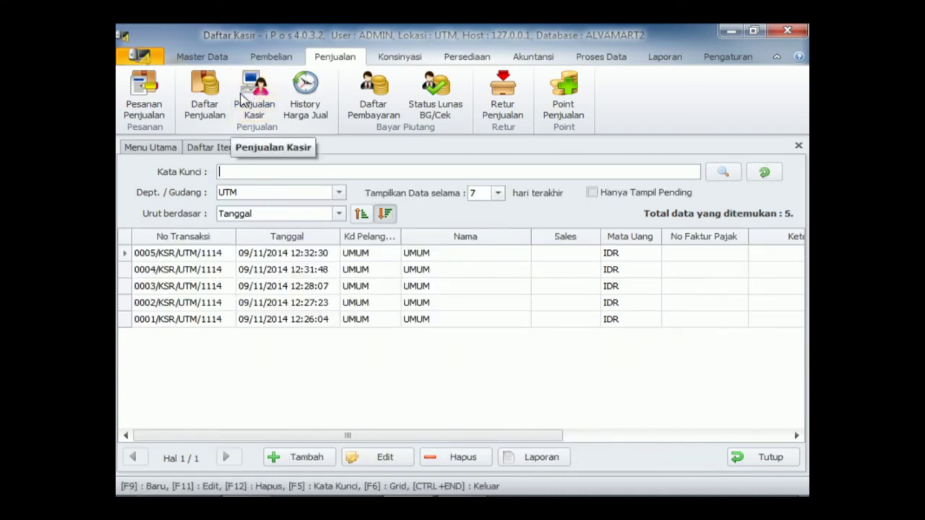
# Start a new cashier sale, search for "mi", add the PCS entry of Indomie Goreng, and close the sale without saving
pyautogui.click(304, 458)
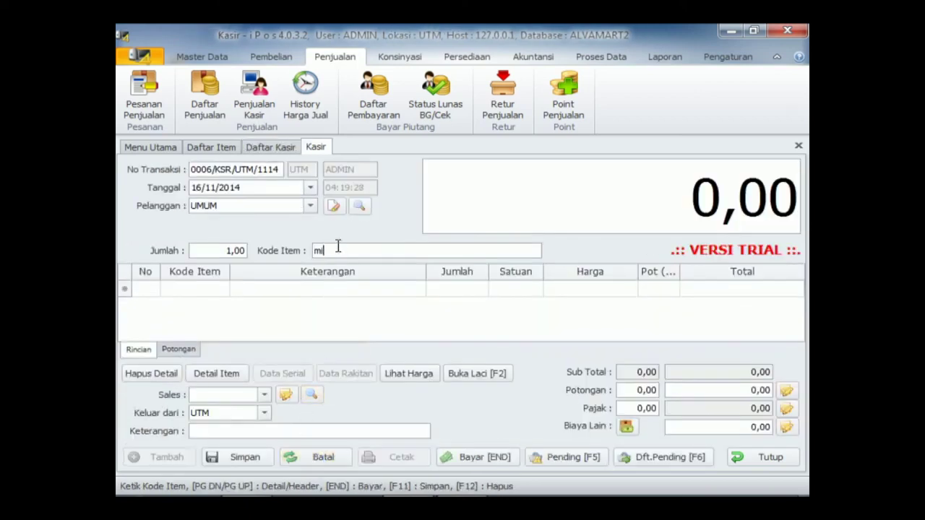
pyautogui.press('Return')
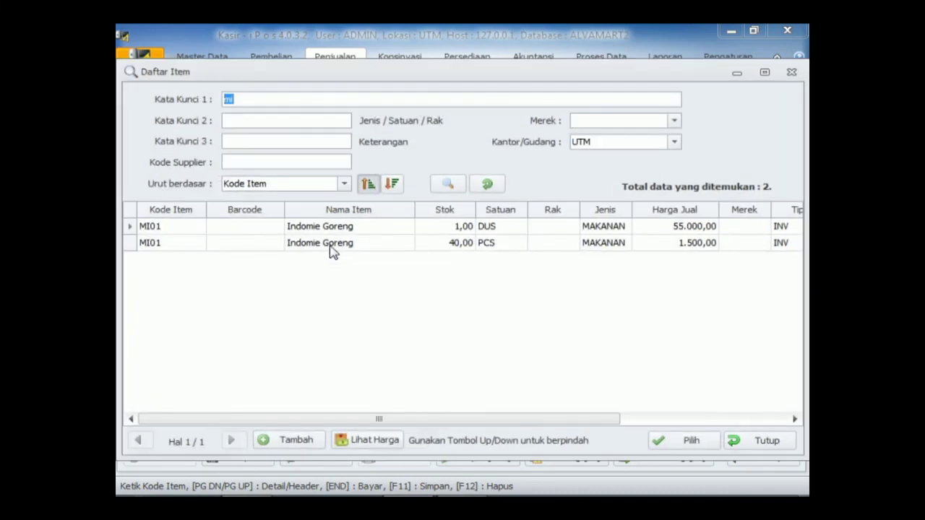
pyautogui.click(302, 245)
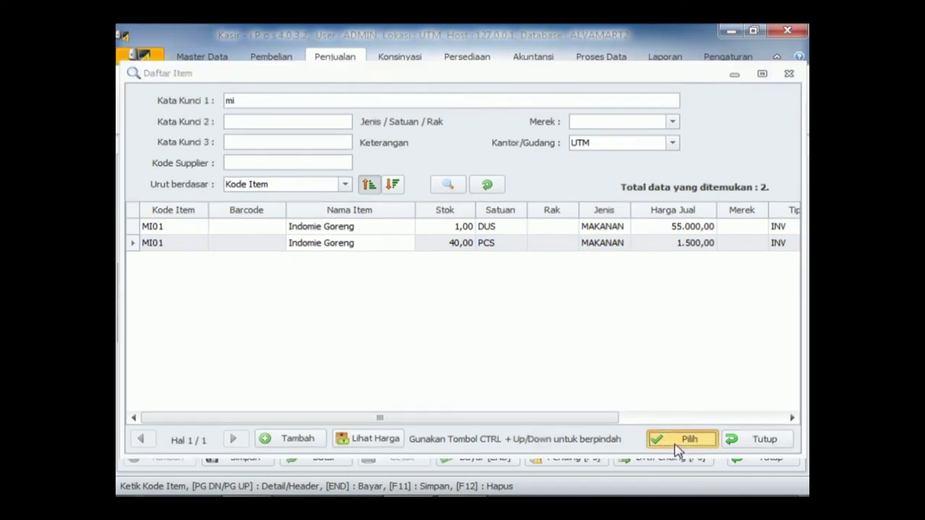
pyautogui.click(680, 443)
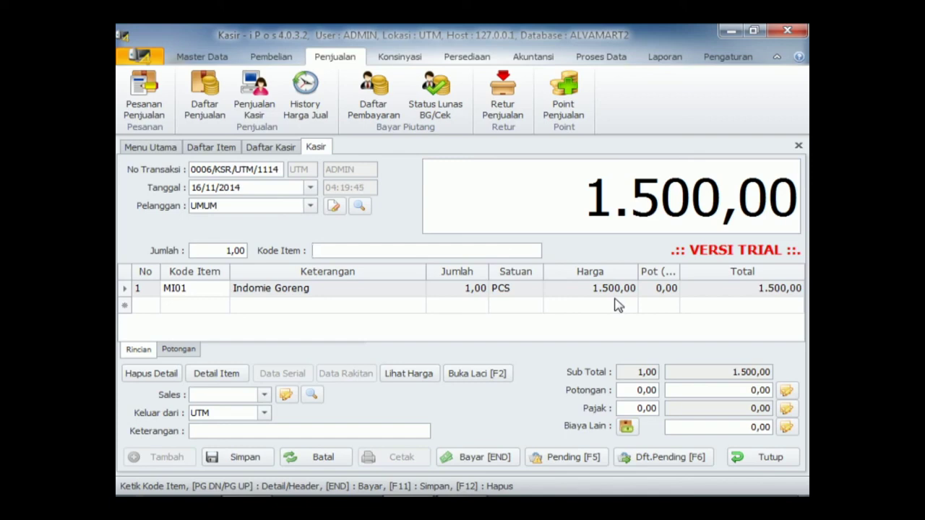
pyautogui.click(769, 458)
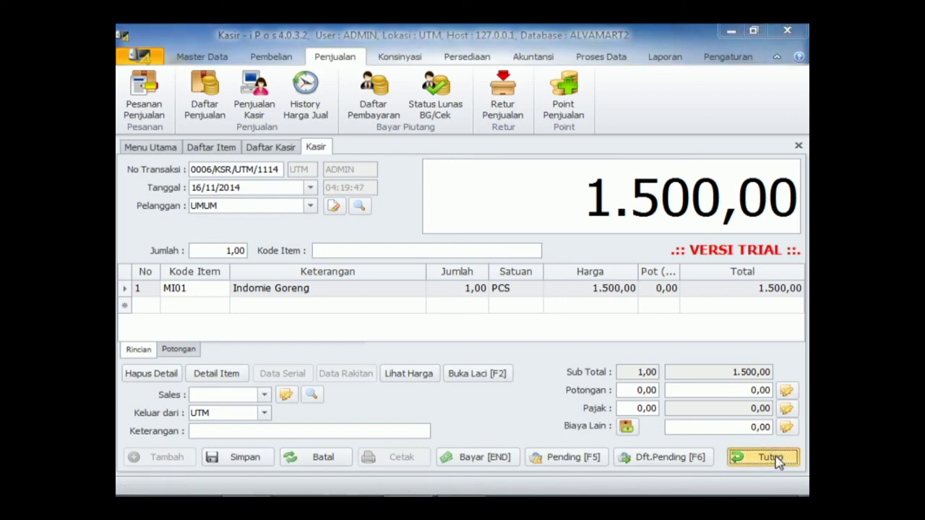
pyautogui.click(553, 323)
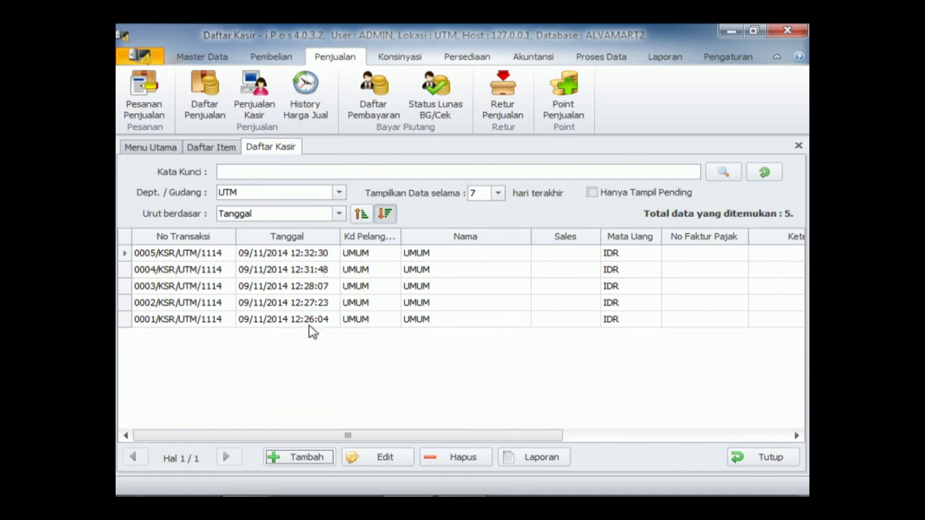
# Start another cashier sale, search for "mi" and add the DUS entry of Indomie Goreng
pyautogui.click(303, 459)
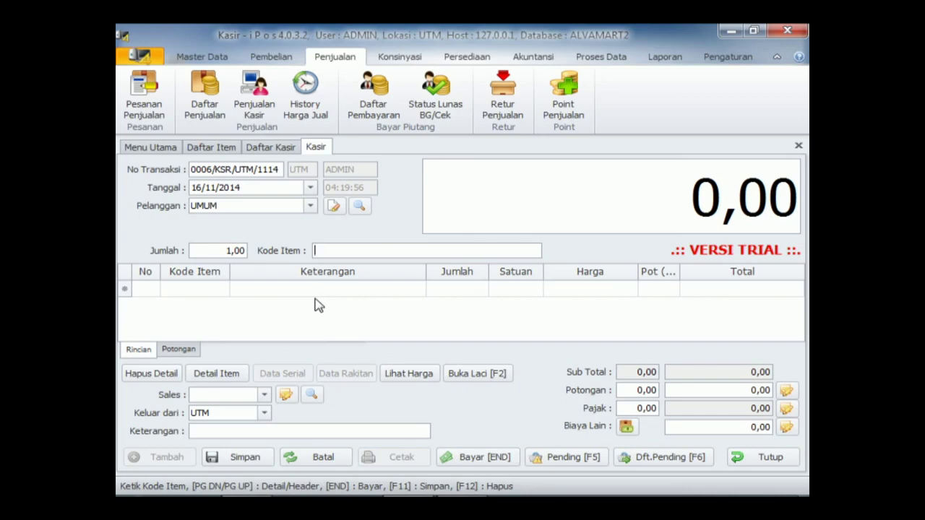
pyautogui.press('Return')
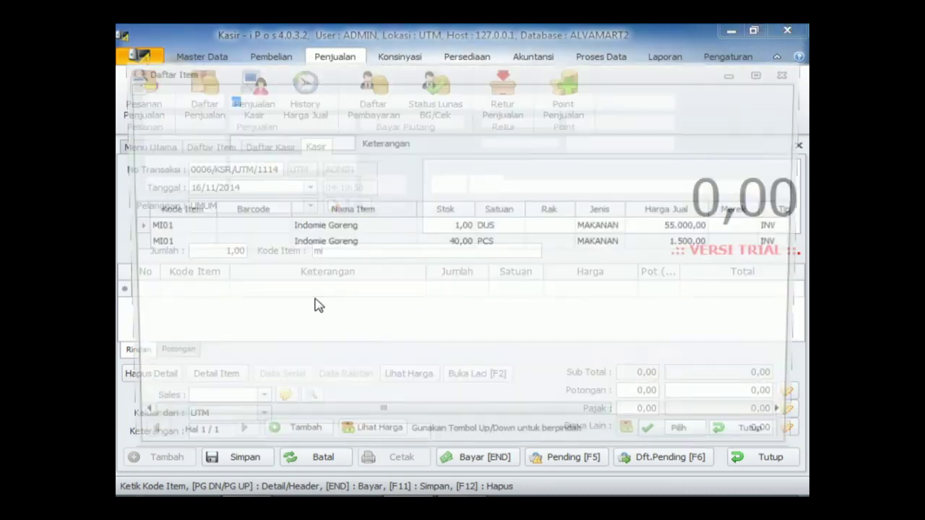
pyautogui.click(313, 230)
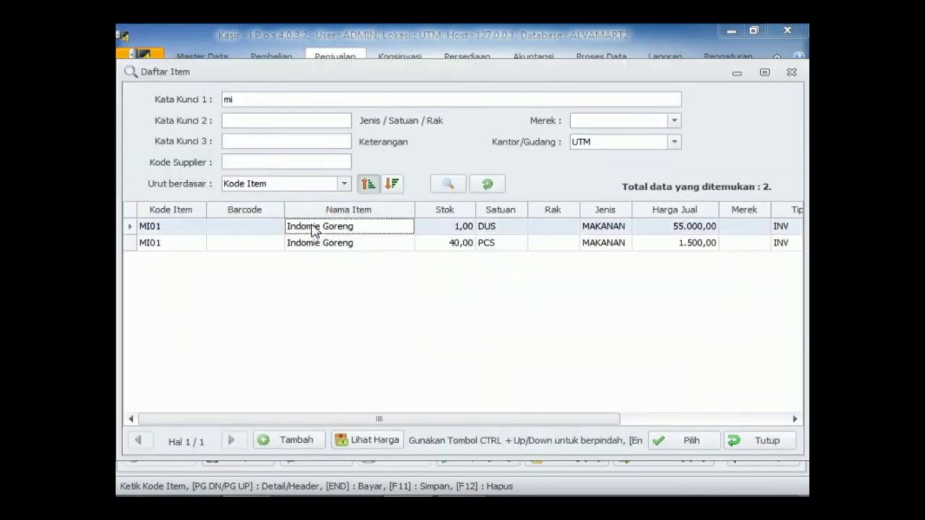
pyautogui.click(690, 442)
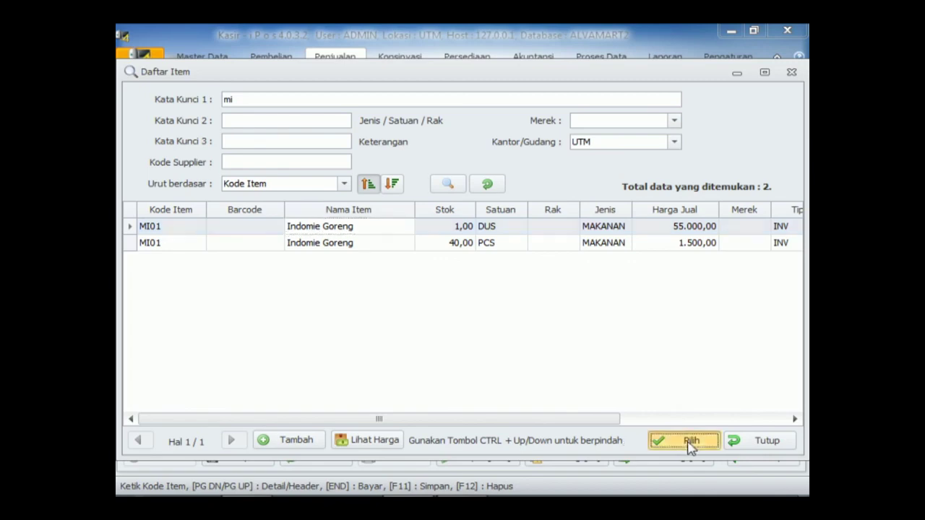